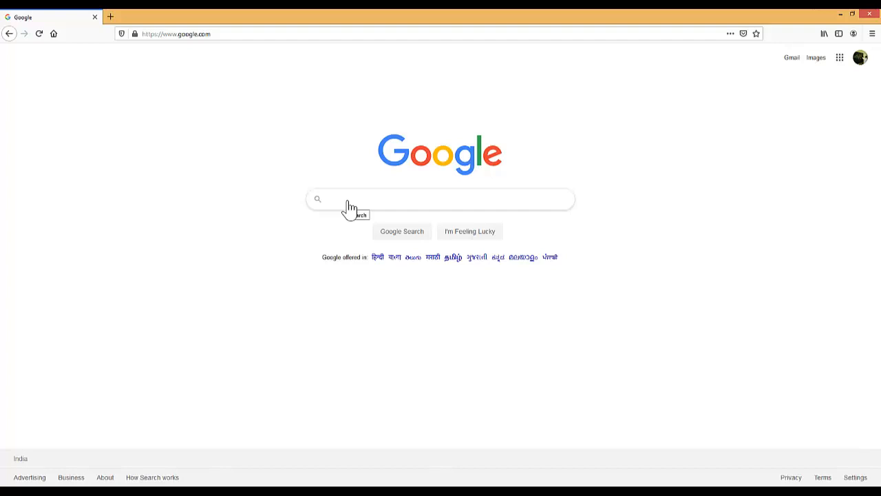
# Step: Search Google for "google forms", go to personal Google Forms, and start a form from the Contact Information template
pyautogui.click(349, 207)
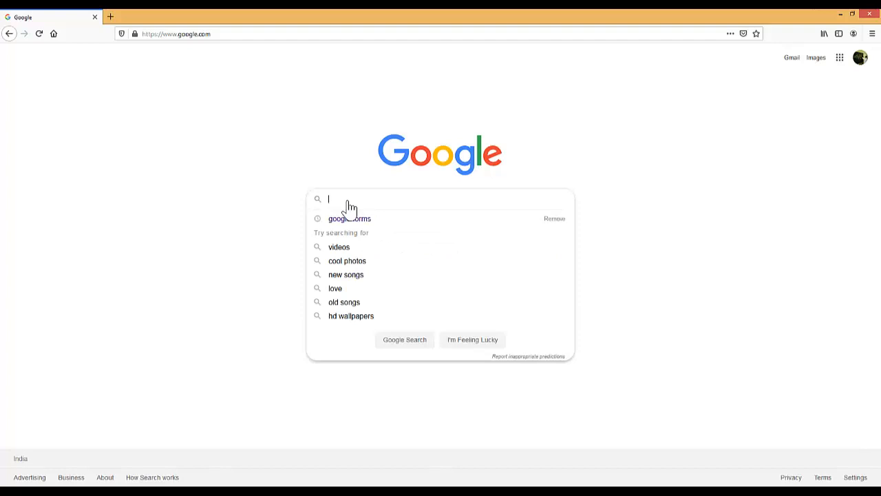
pyautogui.write('googl')
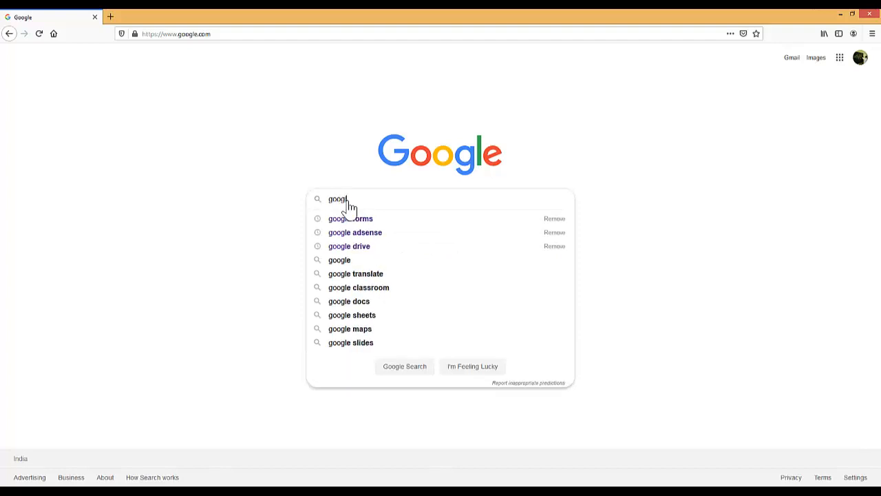
pyautogui.click(380, 222)
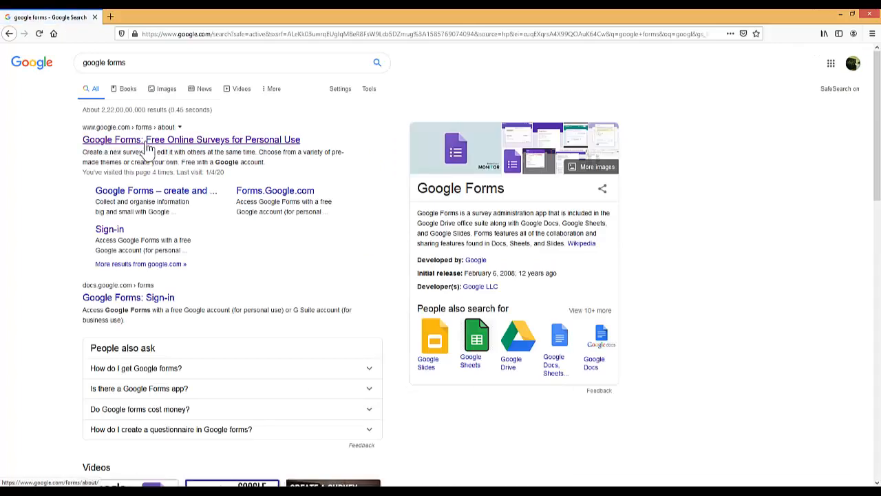
pyautogui.click(245, 142)
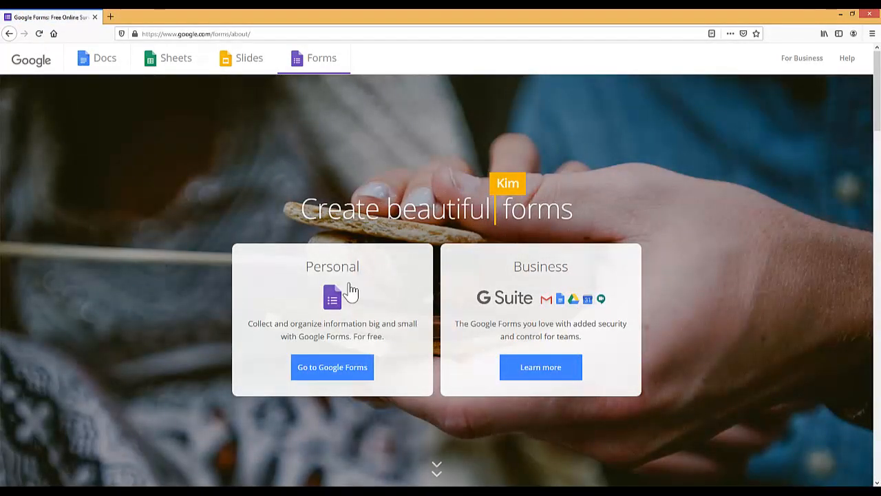
pyautogui.click(342, 371)
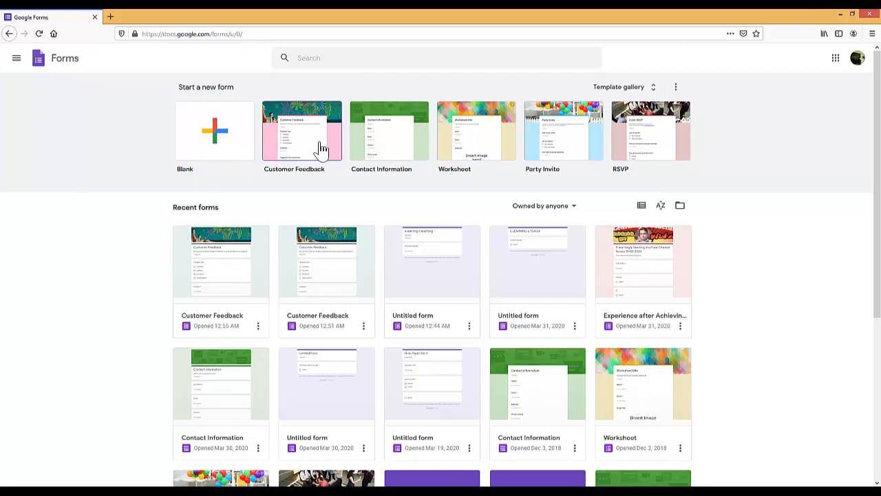
pyautogui.click(388, 144)
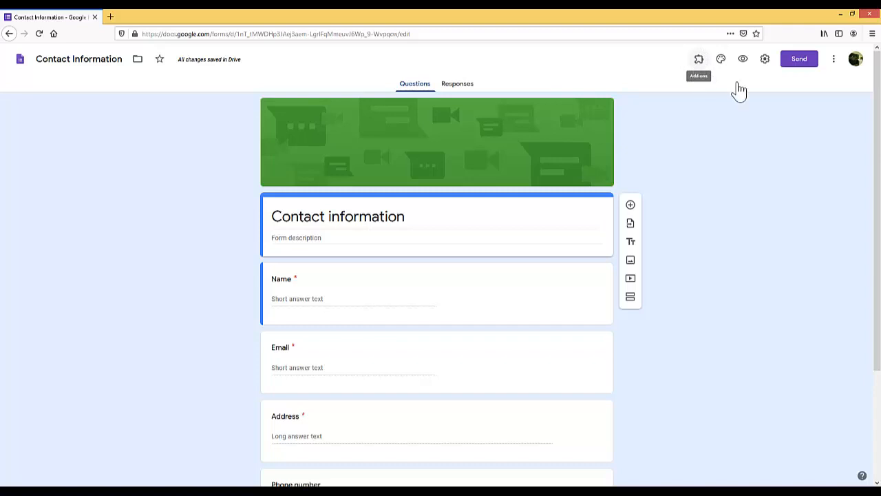
# Step: Find the Email Notifications for Google Forms add-on in the G Suite Marketplace and view its details page
pyautogui.click(833, 61)
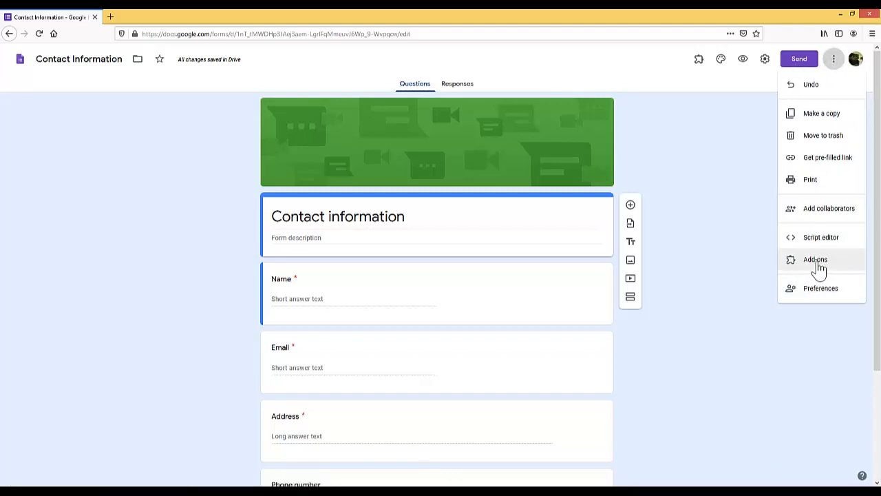
pyautogui.click(816, 262)
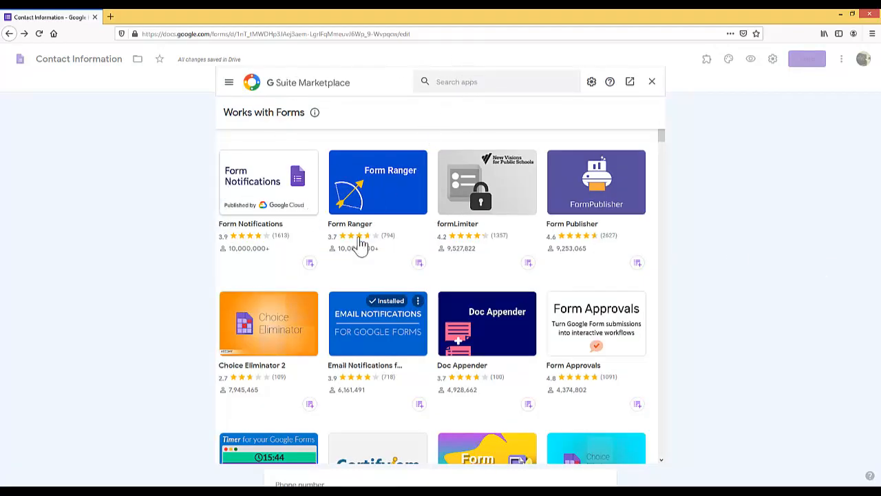
pyautogui.scroll(-1, 602, 380)
pyautogui.scroll(1, 420, 363)
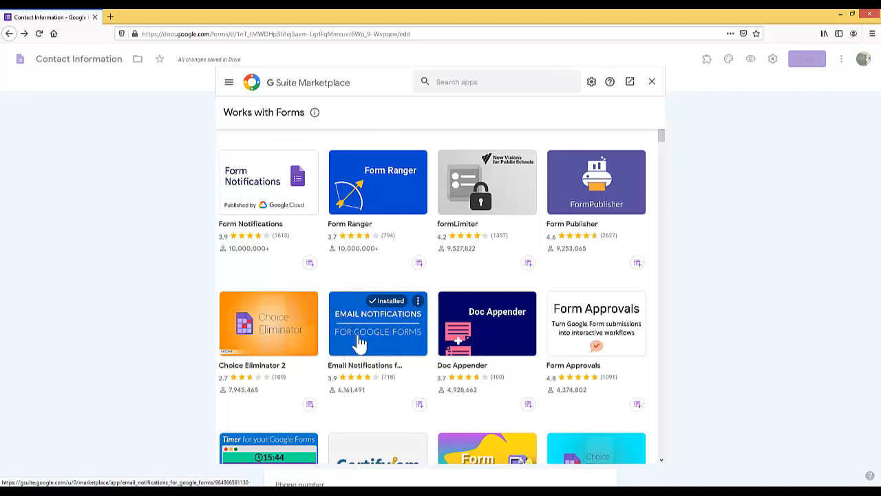
pyautogui.click(480, 83)
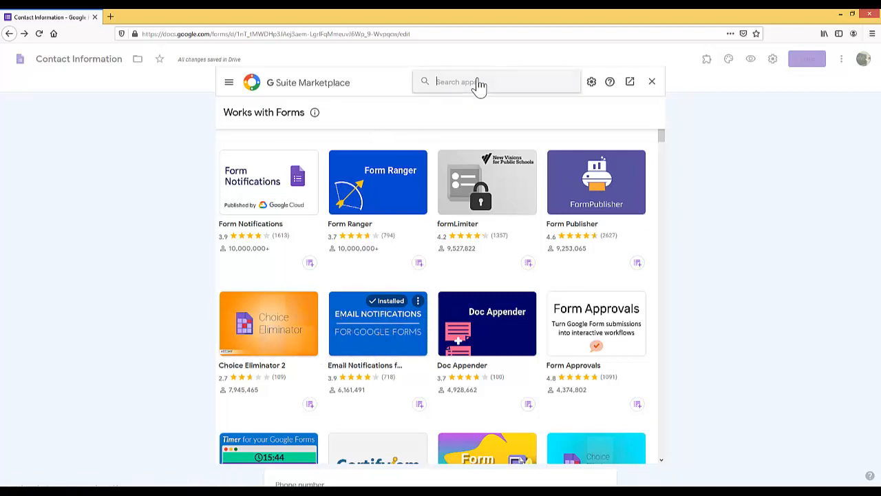
pyautogui.write('email noti')
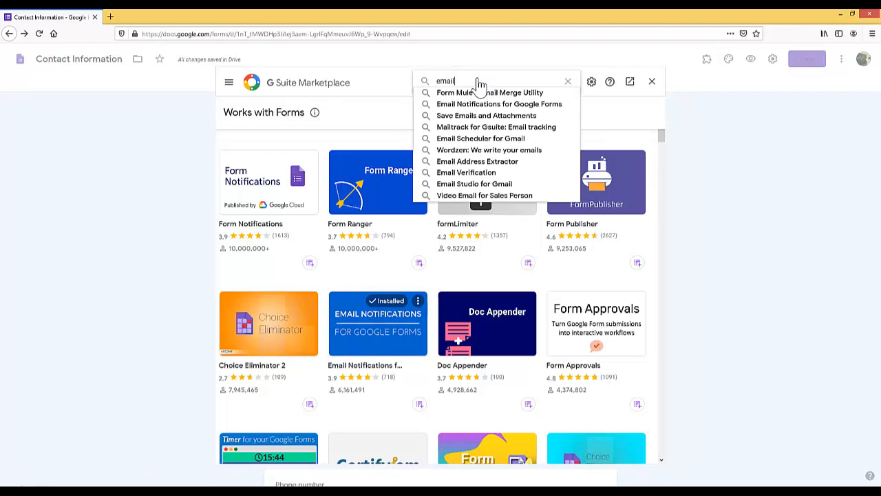
pyautogui.click(569, 83)
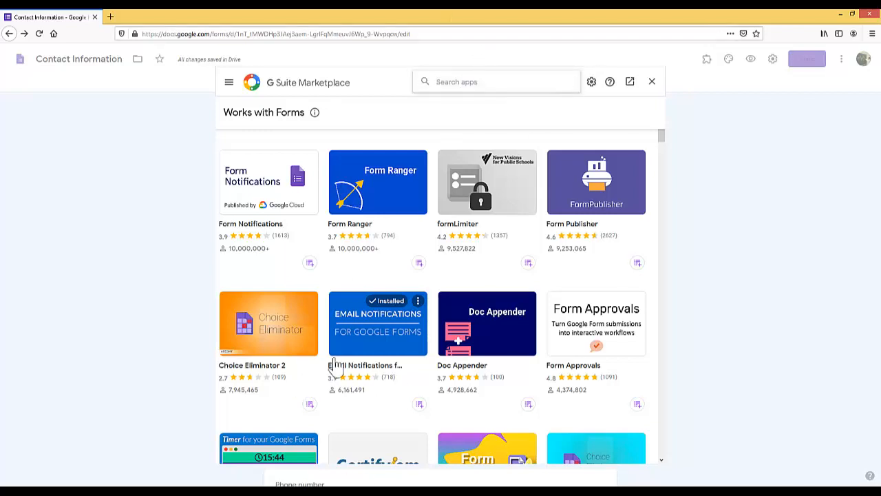
pyautogui.click(382, 330)
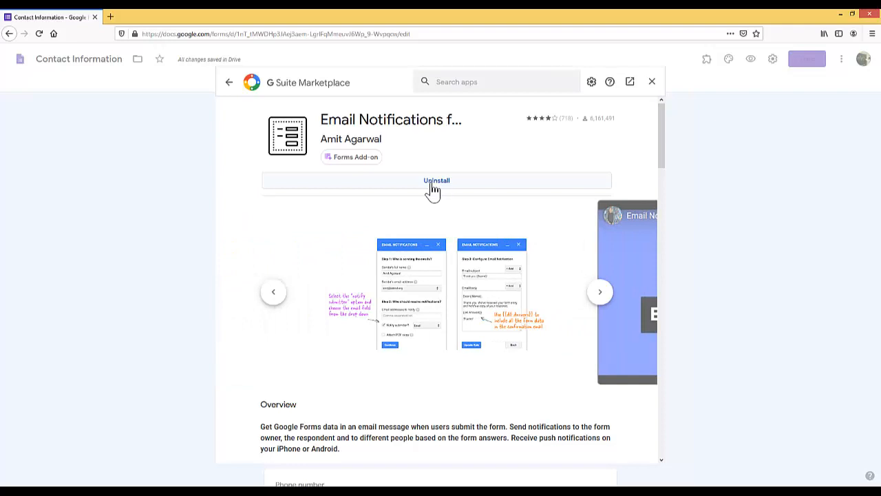
pyautogui.click(652, 83)
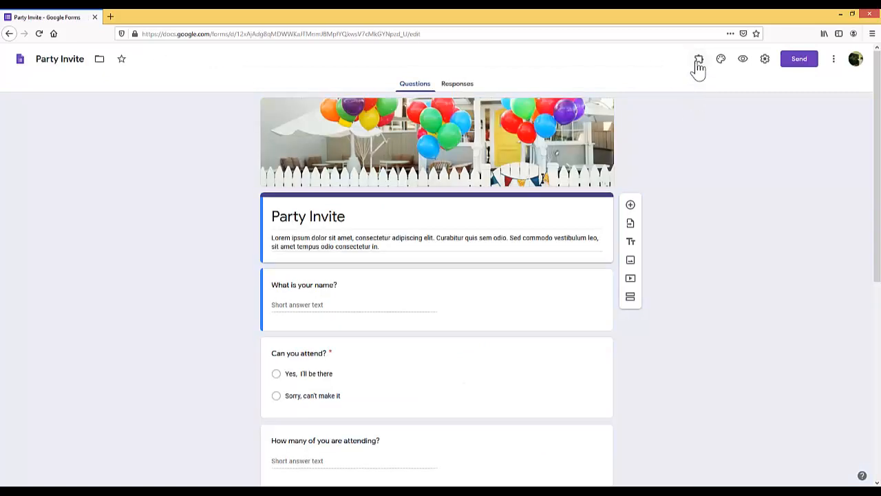
# Step: Open the Limit Google Form Responses settings of the Email Notifications add-on for the Party Invite form
pyautogui.click(698, 63)
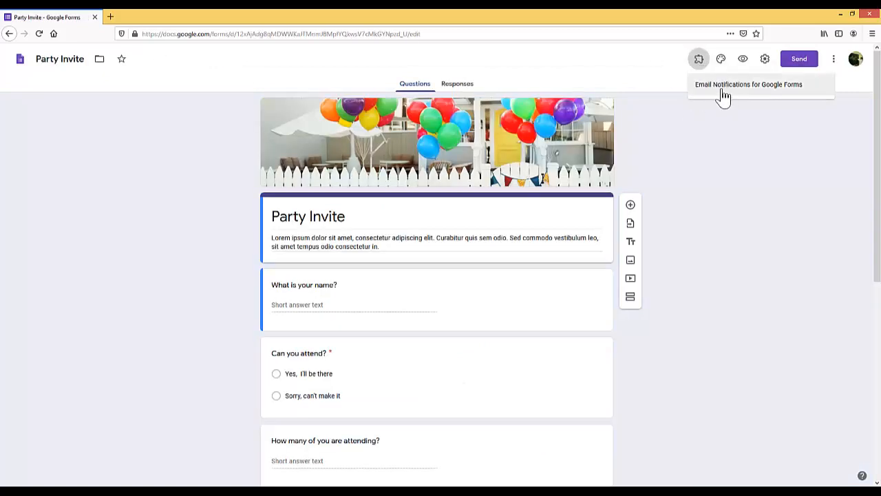
pyautogui.click(750, 90)
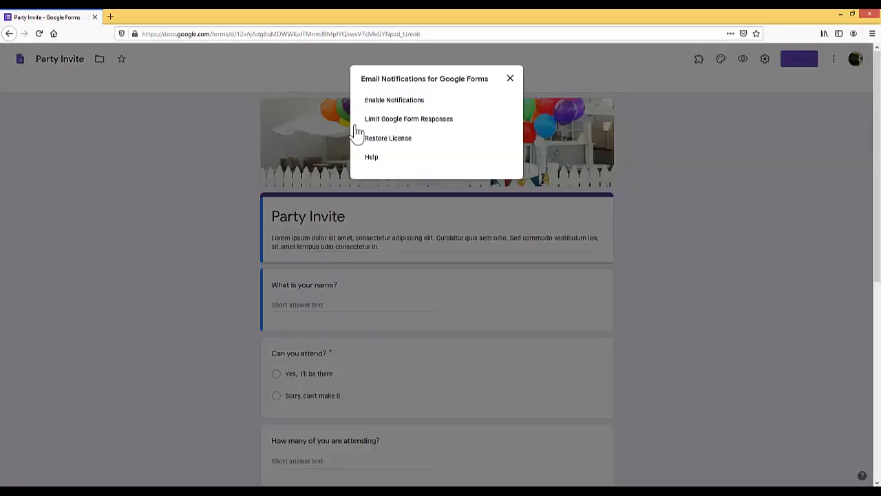
pyautogui.click(414, 122)
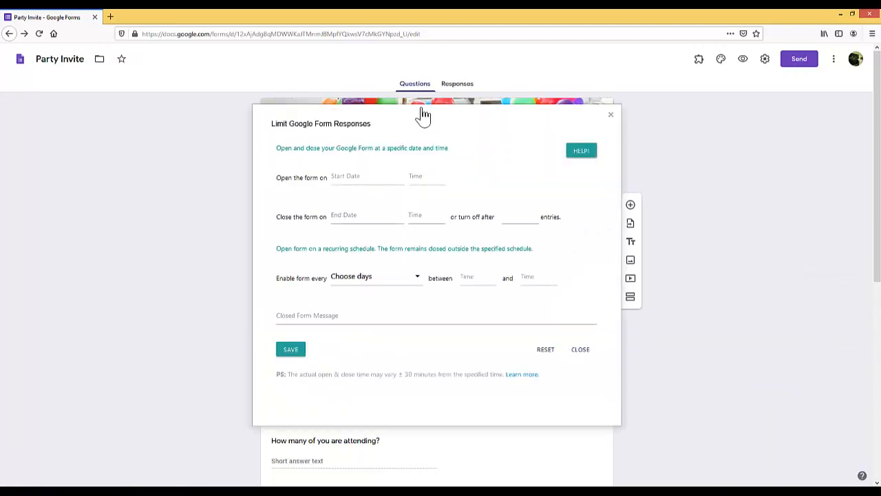
# Step: Set the form to open on 04/02/2020 at 10:00
pyautogui.click(350, 182)
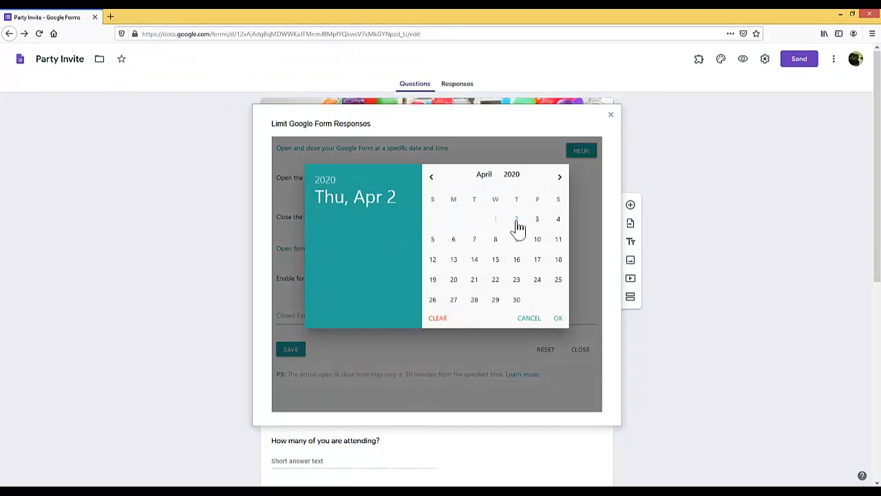
pyautogui.click(517, 221)
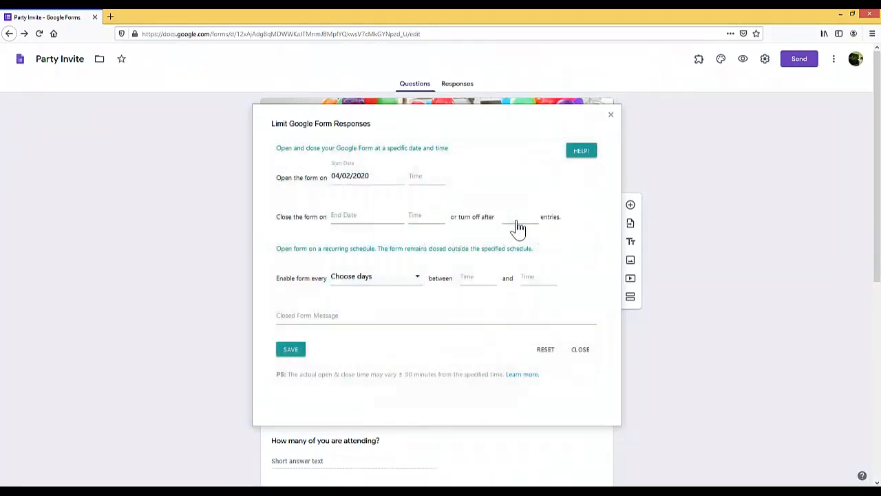
pyautogui.click(419, 183)
pyautogui.click(454, 222)
pyautogui.click(480, 190)
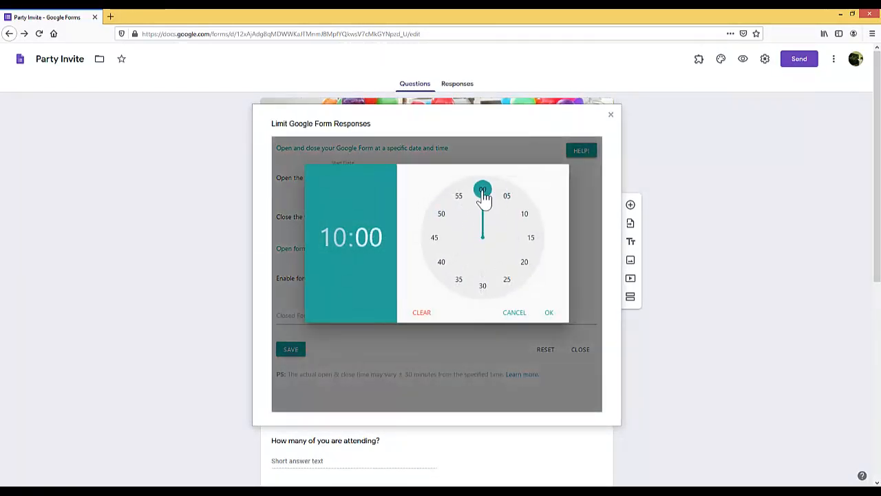
pyautogui.click(549, 312)
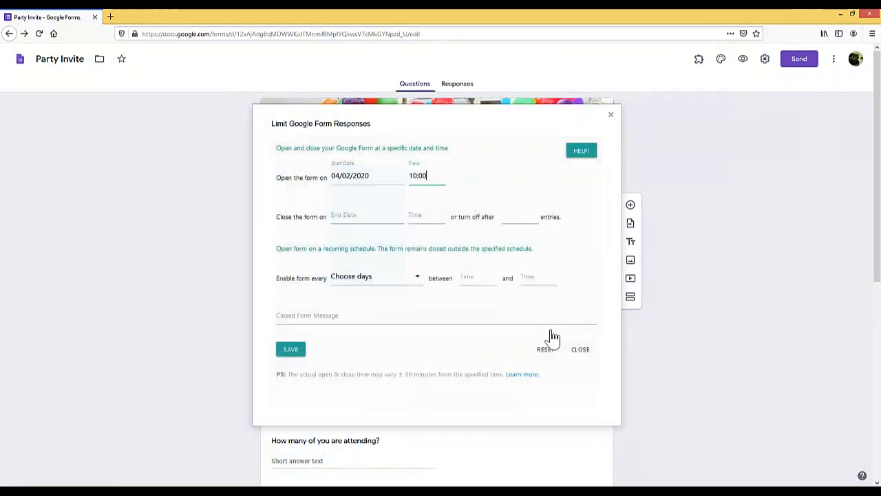
# Step: Set the form to close on 04/04/2020 at 22:00
pyautogui.click(345, 219)
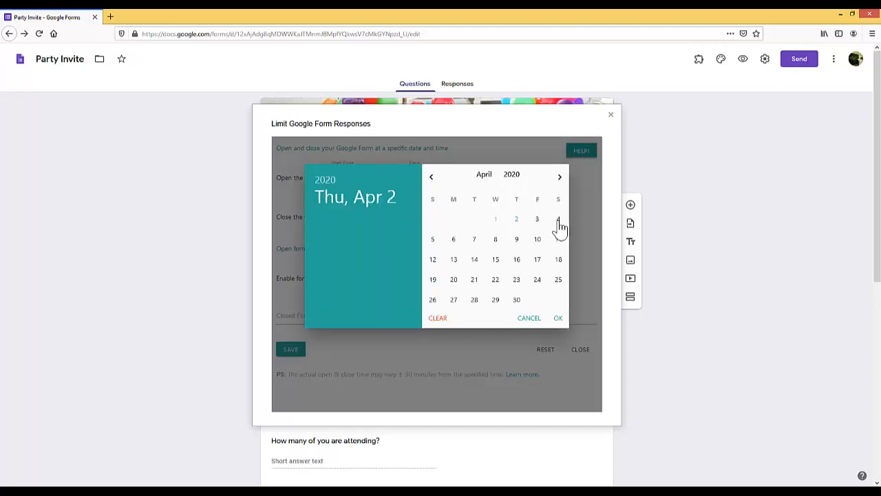
pyautogui.click(558, 220)
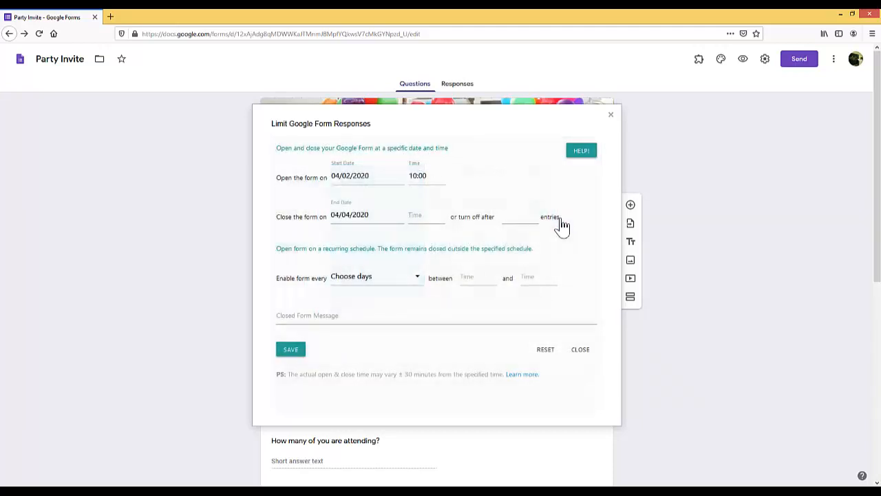
pyautogui.click(423, 222)
pyautogui.click(436, 215)
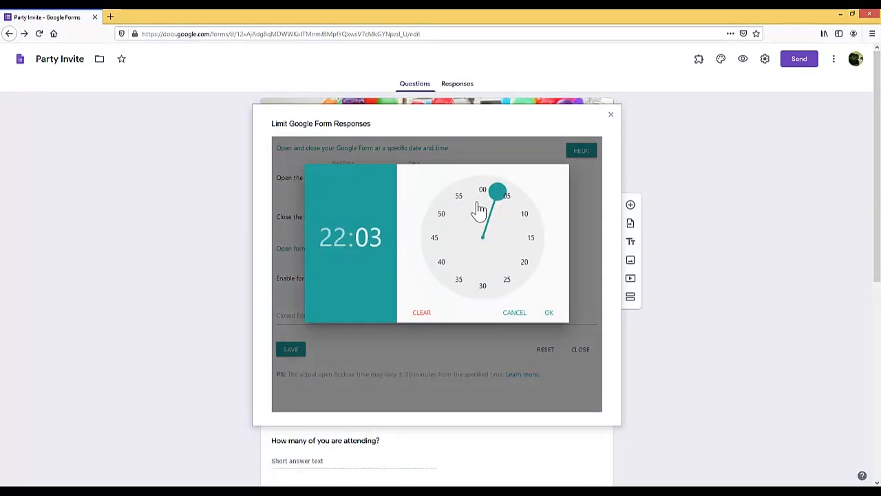
pyautogui.click(484, 193)
pyautogui.click(551, 312)
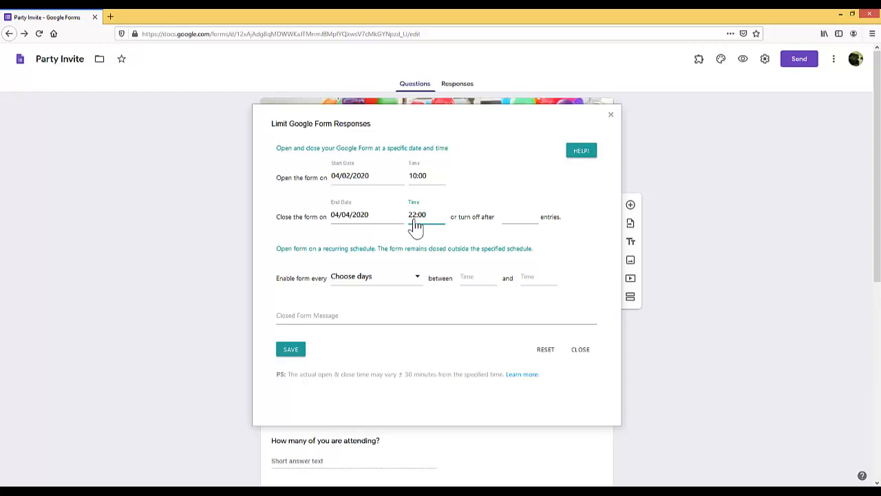
# Step: Try entry limits of 100 and 500 for turning the form off, and clear the limit again
pyautogui.click(506, 227)
pyautogui.write('100')
pyautogui.press('BackSpace')
pyautogui.press('BackSpace')
pyautogui.press('BackSpace')
pyautogui.write('500')
pyautogui.press('BackSpace')
pyautogui.press('BackSpace')
pyautogui.press('BackSpace')
# Step: Try Mon, Tue and Wed as the days of the recurring schedule and clear them again
pyautogui.click(418, 282)
pyautogui.click(343, 174)
pyautogui.click(343, 198)
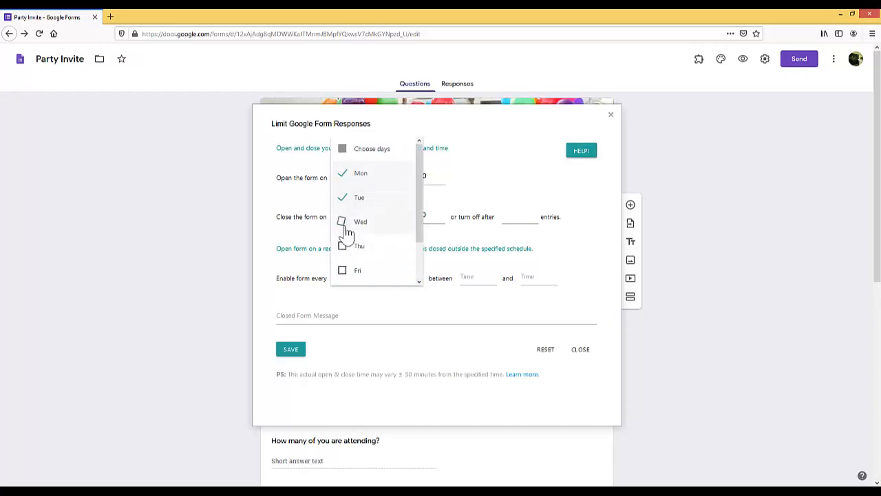
pyautogui.click(344, 224)
pyautogui.moveTo(419, 213); pyautogui.dragTo(419, 262)
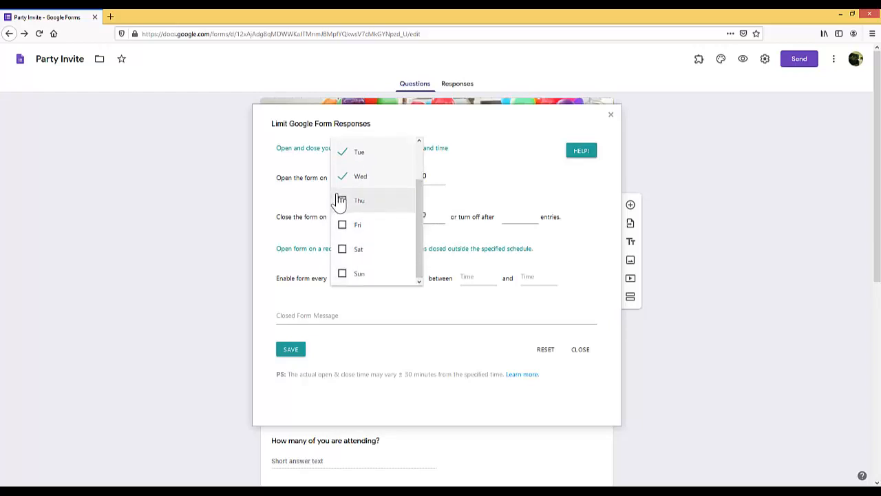
pyautogui.scroll(2, 348, 192)
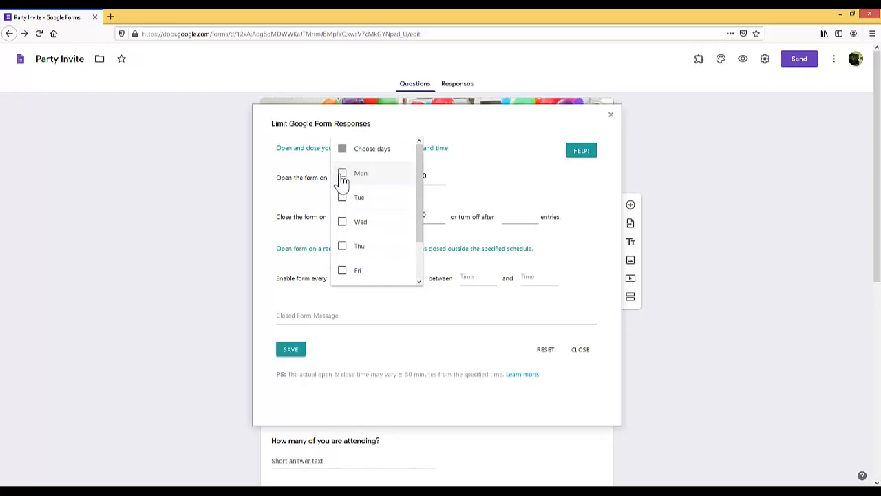
# Step: Choose Mon, Wed and Fri as the days on which the form is enabled
pyautogui.click(342, 176)
pyautogui.click(343, 222)
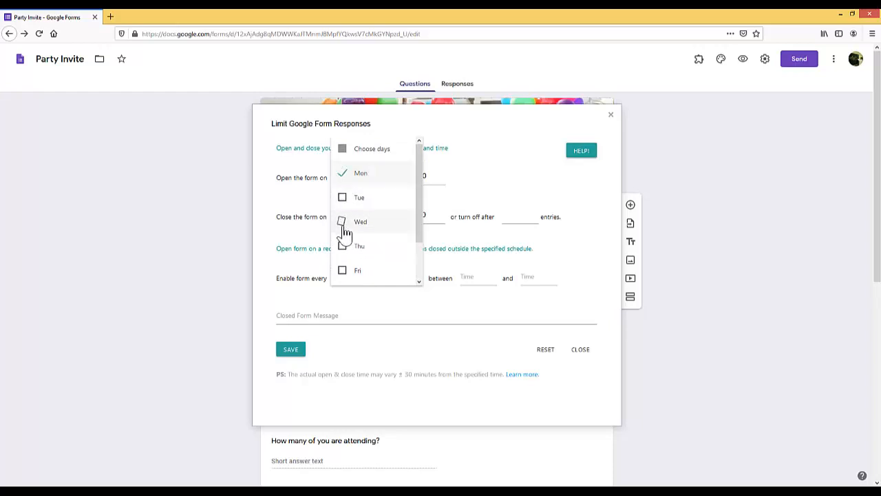
pyautogui.click(342, 271)
# Step: Set the start time of the recurring schedule to 10:00
pyautogui.click(472, 286)
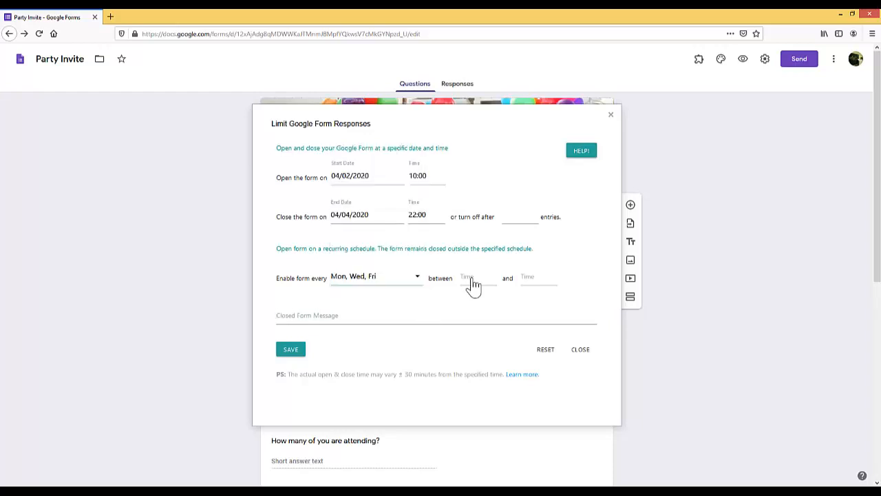
pyautogui.click(453, 221)
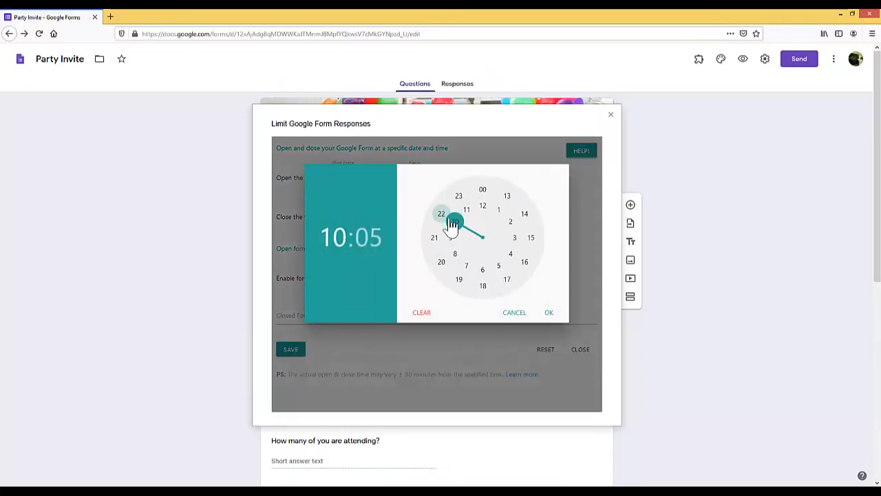
pyautogui.click(480, 197)
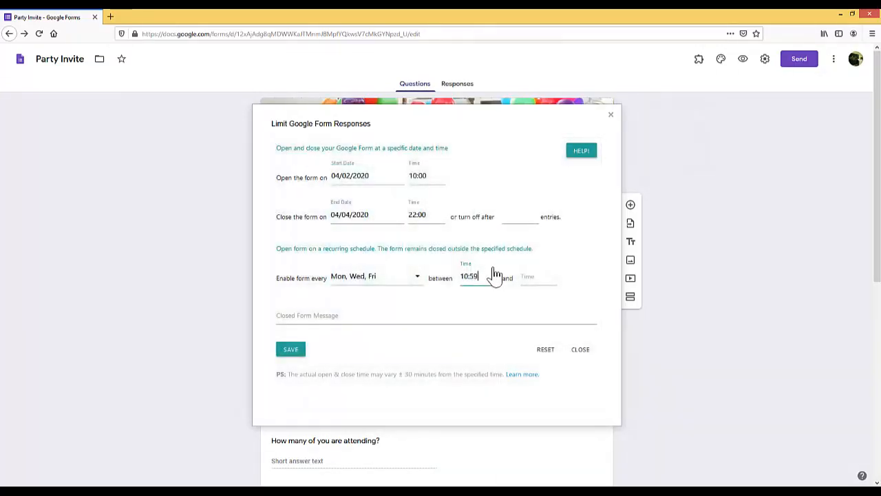
pyautogui.click(480, 281)
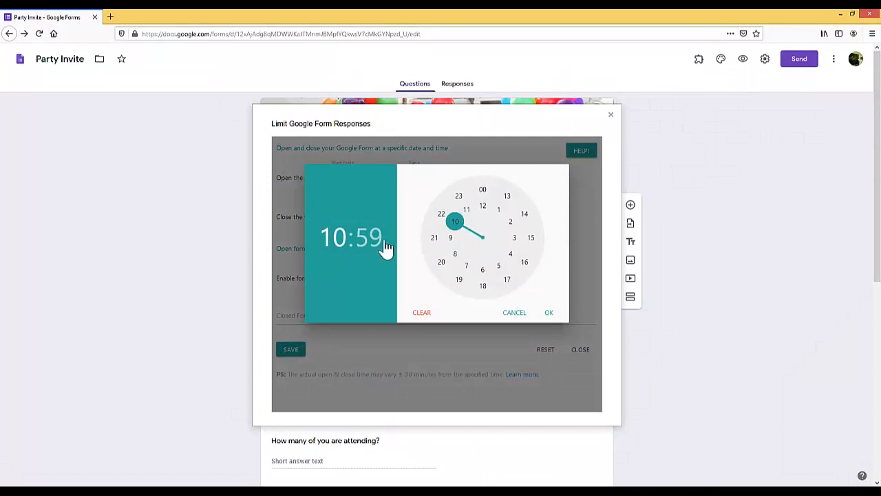
pyautogui.click(380, 248)
pyautogui.click(486, 192)
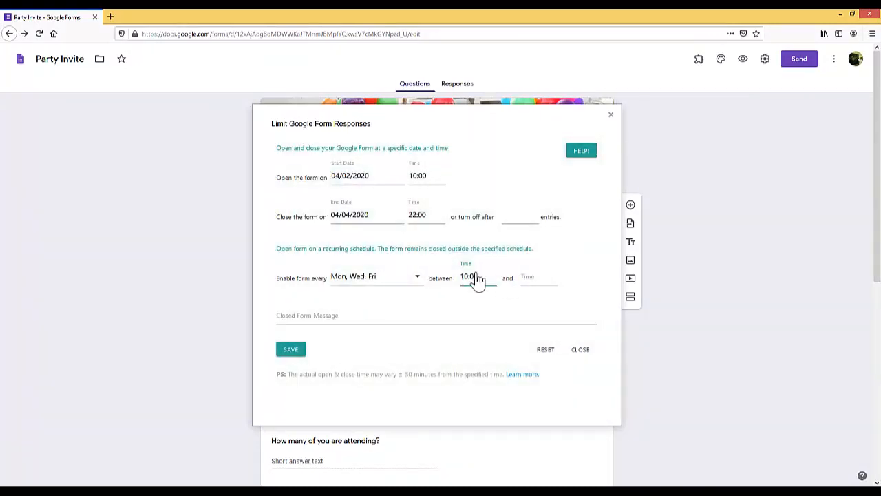
# Step: Set the end time of the recurring schedule to 22:00
pyautogui.click(524, 282)
pyautogui.click(483, 190)
pyautogui.click(376, 181)
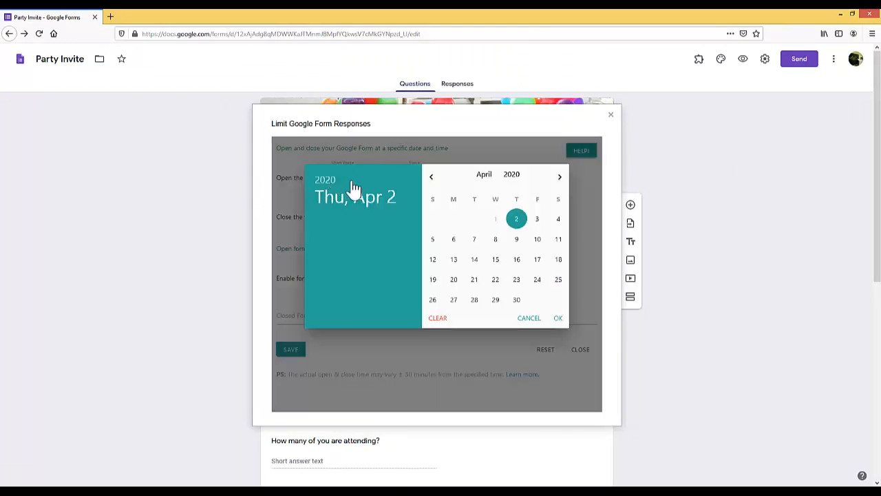
pyautogui.press('Escape')
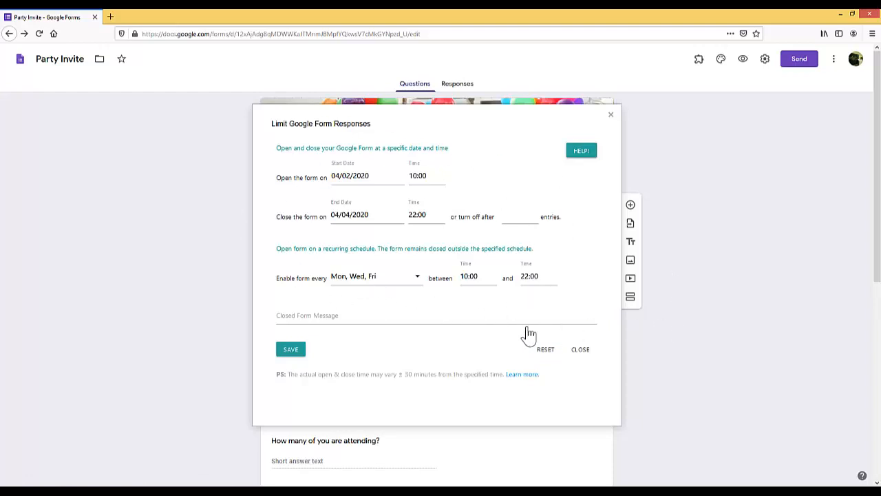
# Step: Enter "sorry this link is expired." as the closed form message and close the response limit settings
pyautogui.click(292, 318)
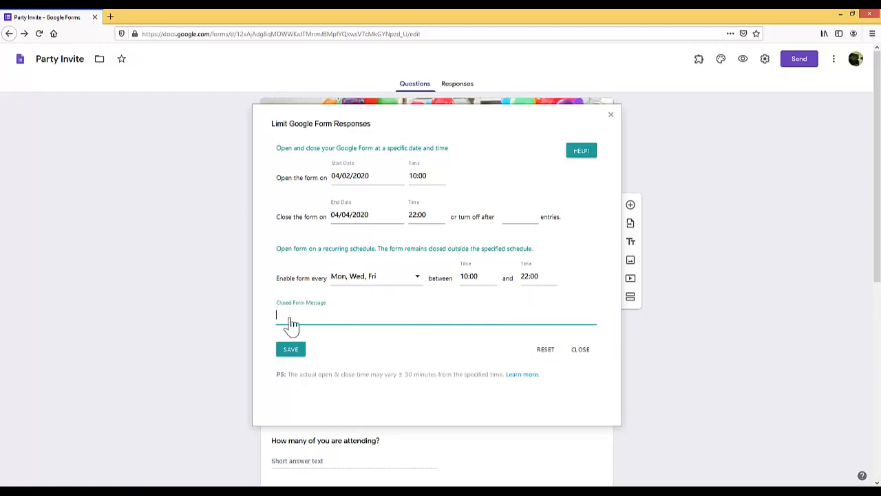
pyautogui.write('sorry link is expired.')
pyautogui.click(293, 317)
pyautogui.write('this')
pyautogui.click(611, 117)
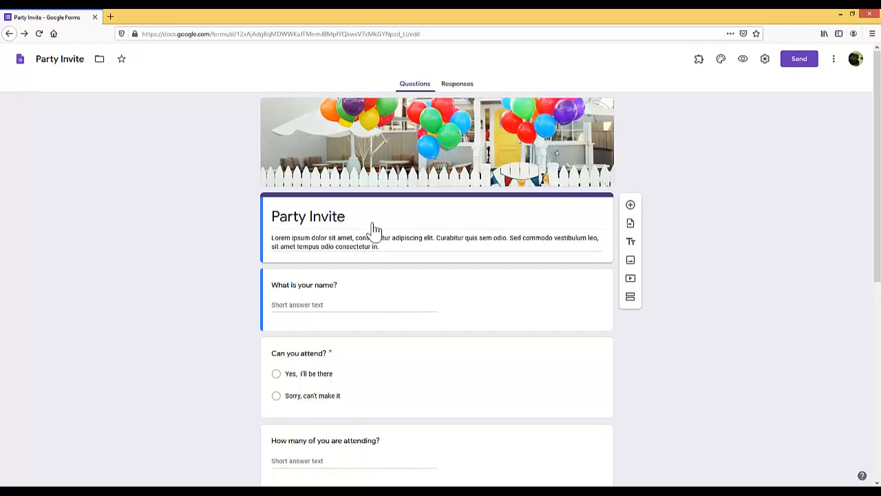
# Step: Select the whole title text of the Party Invite form
pyautogui.tripleClick(350, 222)
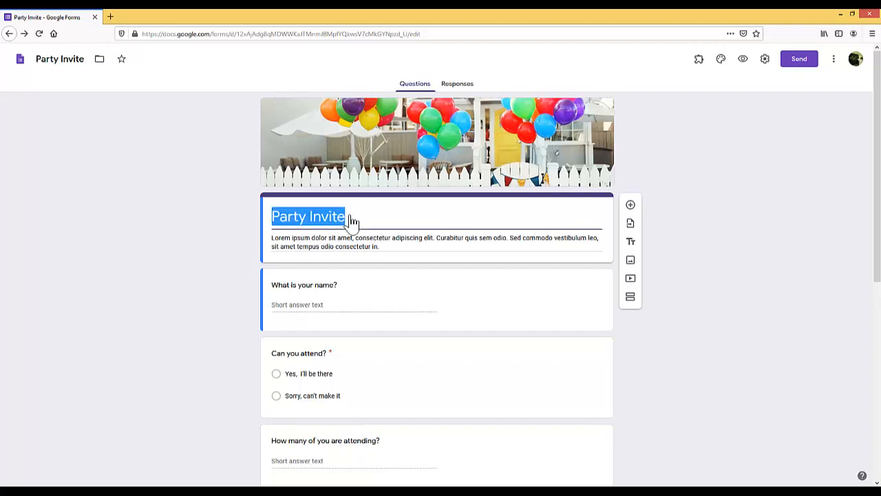